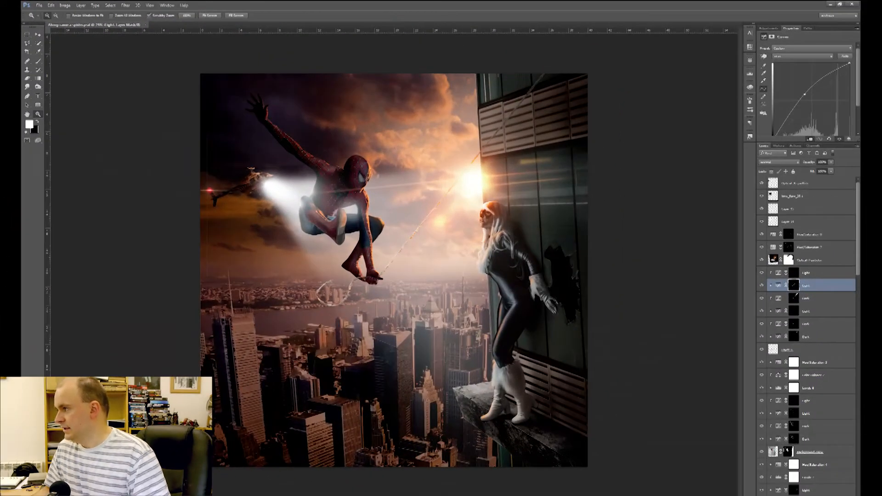
Isolate the masked layer of the white-haired woman by hiding every other layer, and select that layer.
left_click_drag(857, 263, 859, 310)
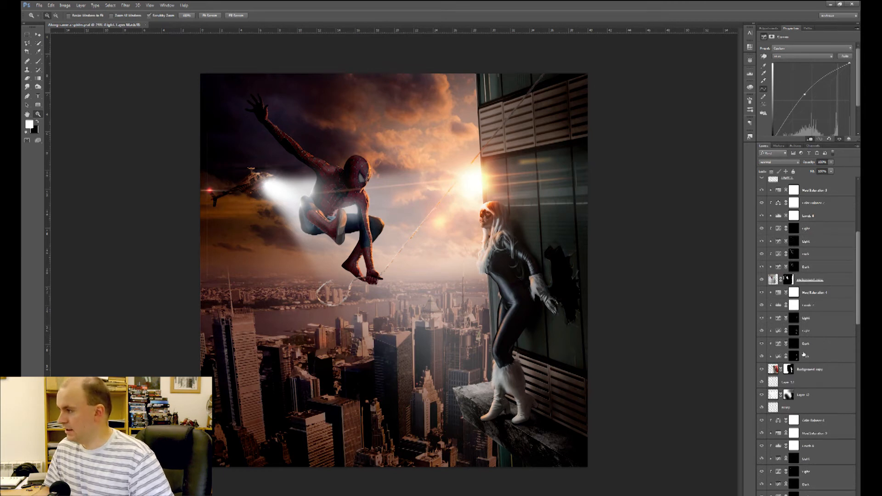
left_click(761, 369, "alt")
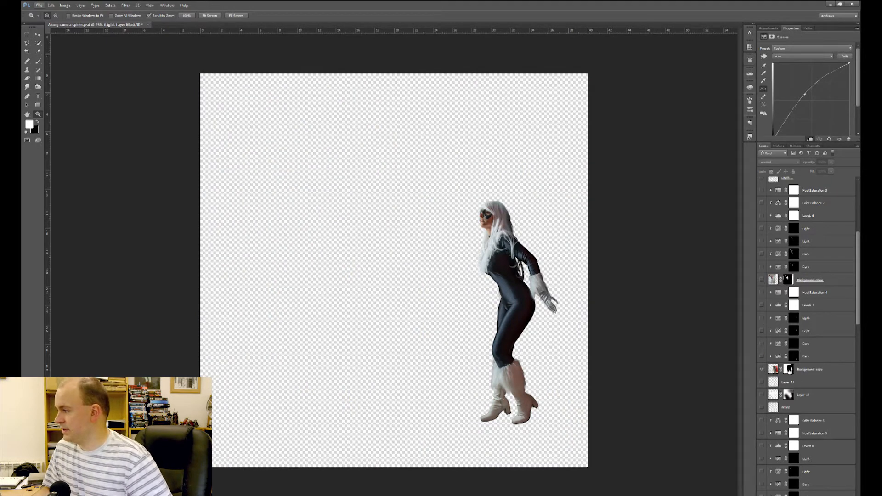
left_click(793, 373)
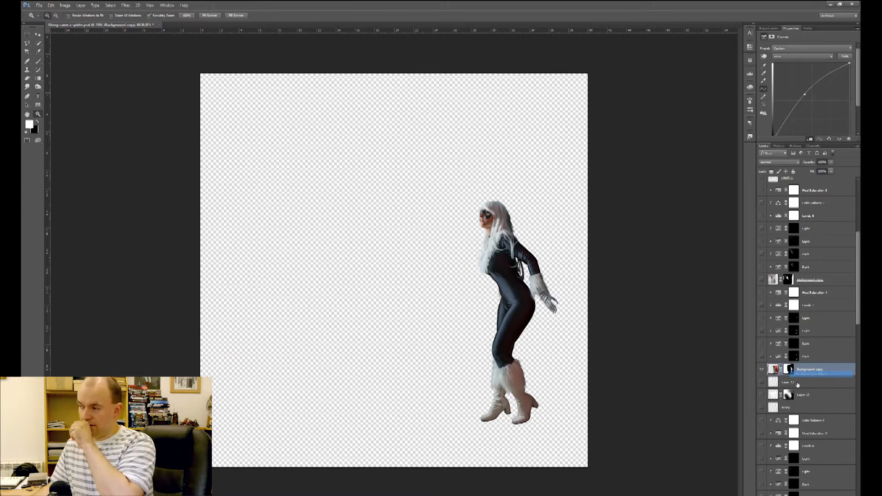
Disable the woman's layer mask to view her original photo, and enable the mask again.
left_click(788, 369, "shift")
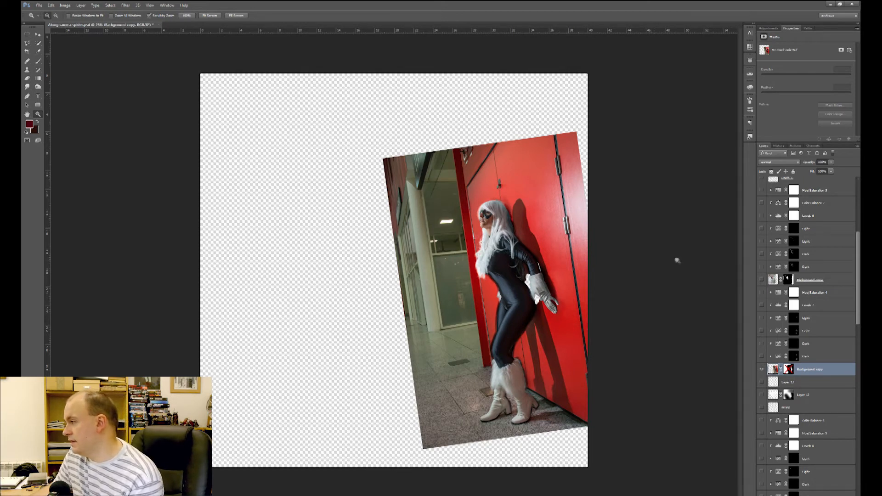
right_click(788, 371)
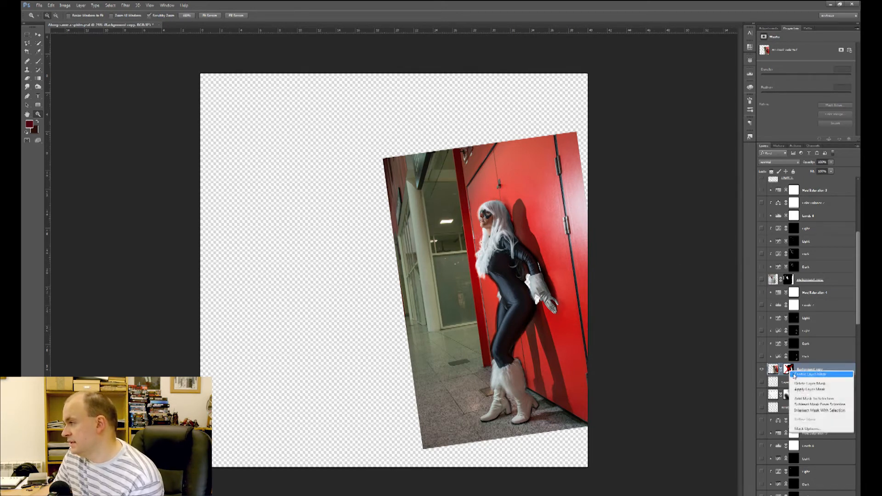
left_click(799, 375)
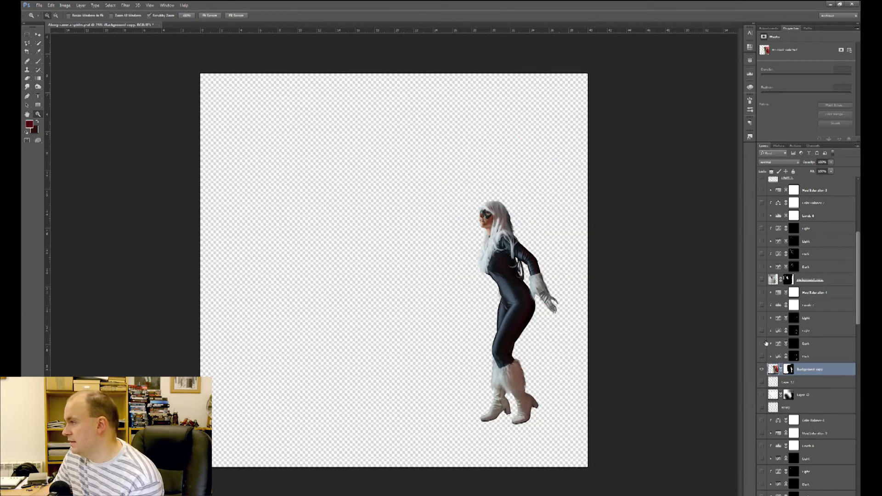
Show the Spider-Man layer and inspect its original photo by disabling and re-enabling its layer mask.
left_click(762, 280)
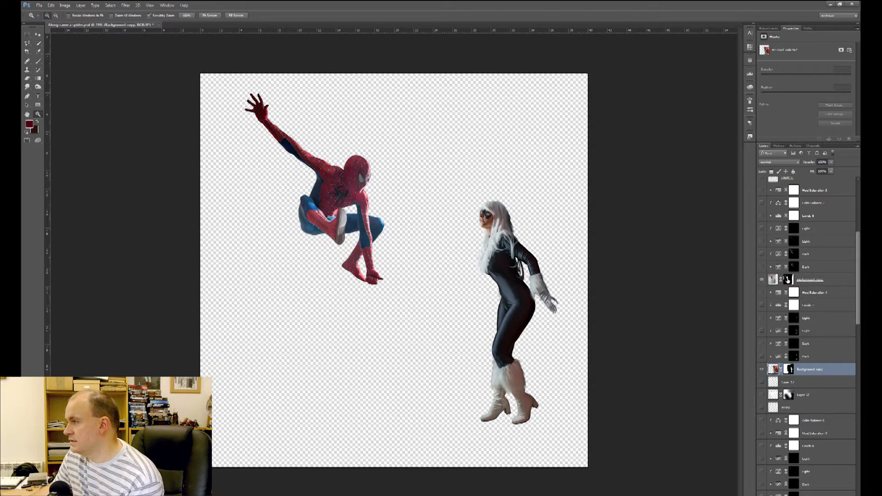
right_click(788, 279)
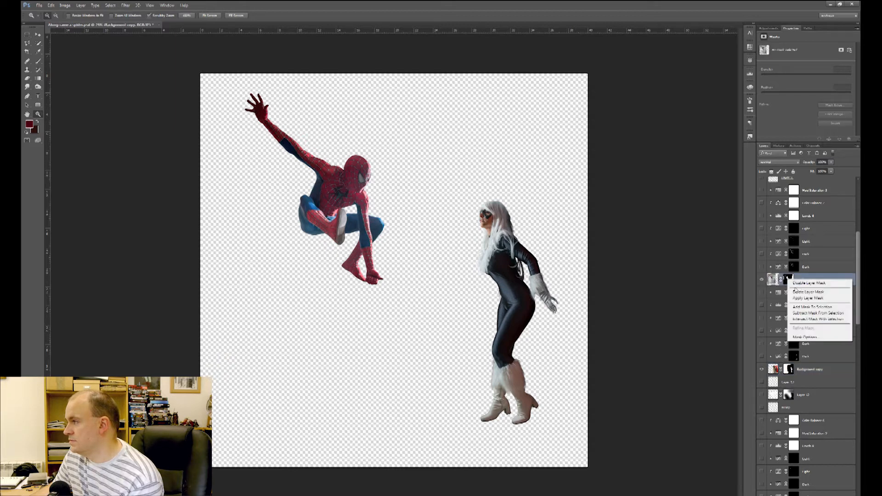
left_click(802, 285)
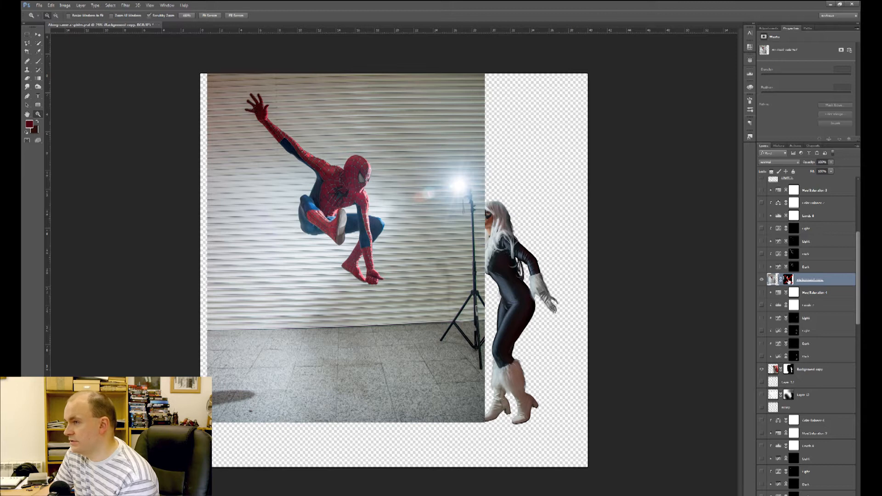
right_click(788, 280)
left_click(800, 287)
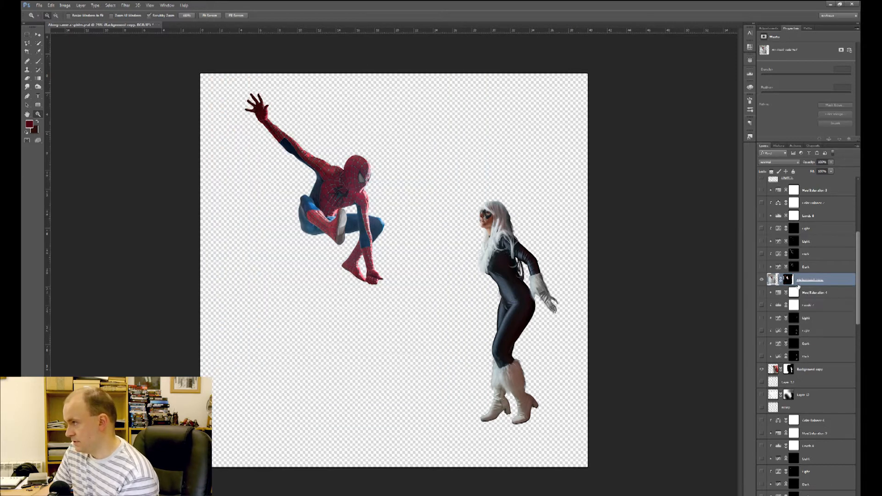
Show the city photo, the sunset sky and the Color Balance, Hue/Saturation, Levels, Light and Dark adjustment layers belonging to them.
left_click_drag(857, 262, 853, 456)
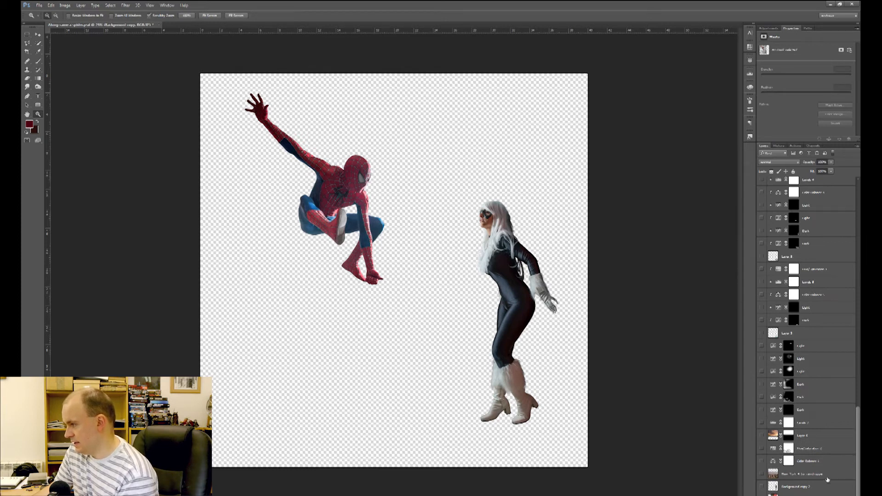
left_click(762, 473)
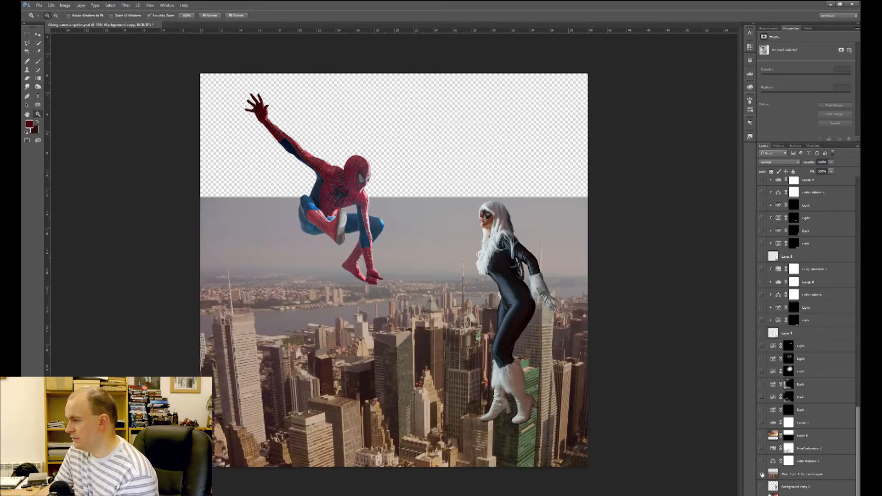
left_click(762, 460)
left_click(761, 448)
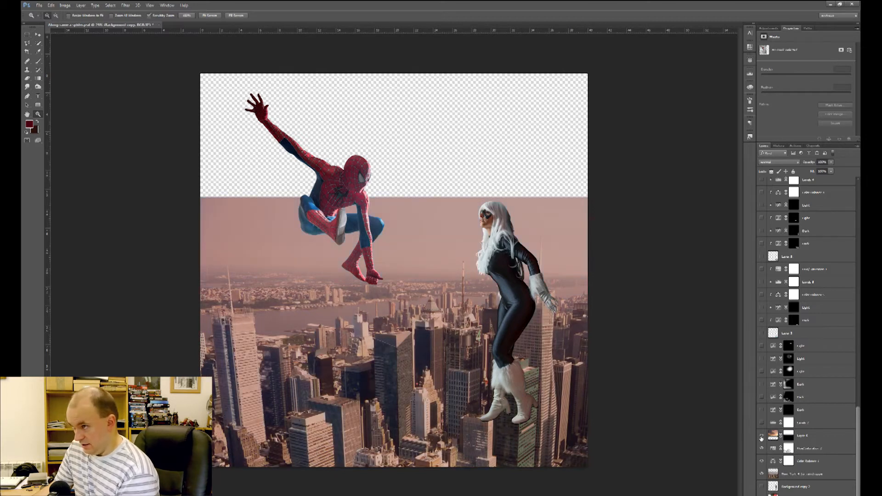
left_click(760, 435)
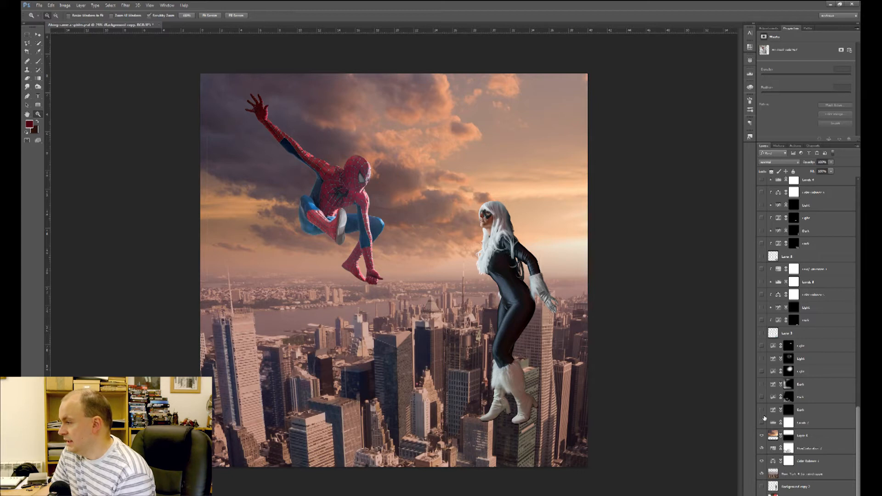
left_click_drag(762, 423, 762, 345)
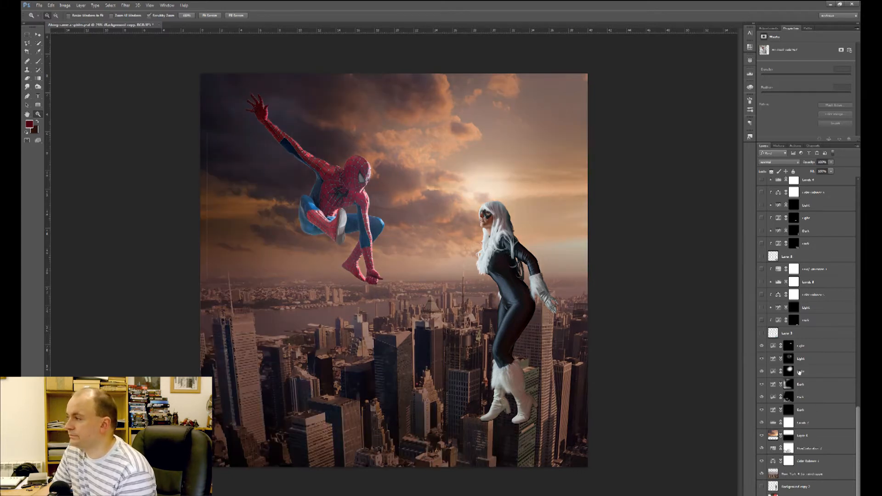
Show the two glass building layers behind the woman and the stone ledge layer under her feet.
left_click_drag(856, 419, 855, 373)
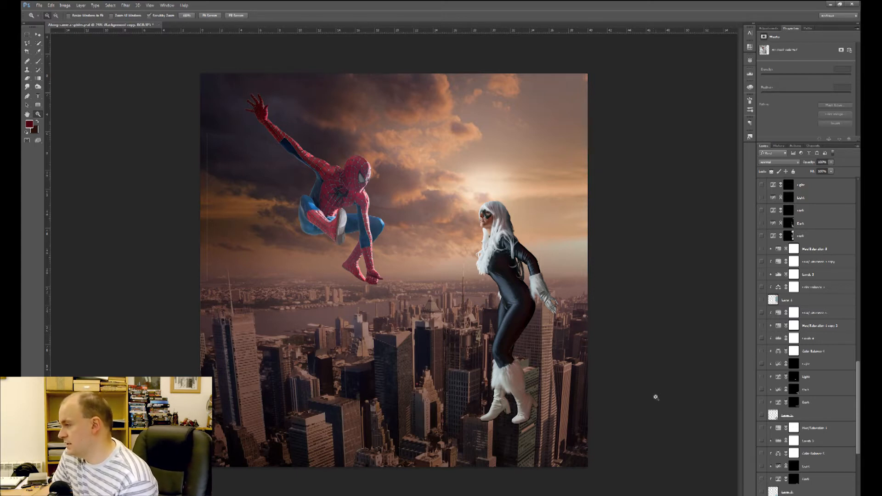
left_click(762, 490)
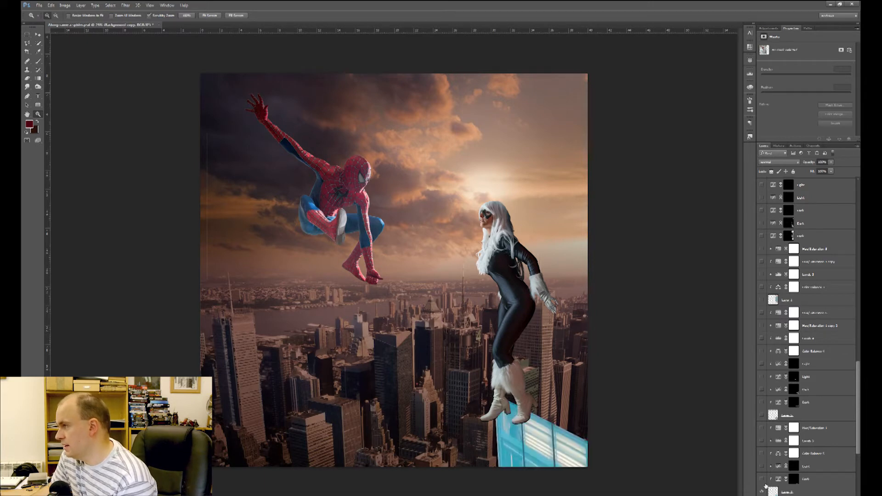
left_click(761, 301)
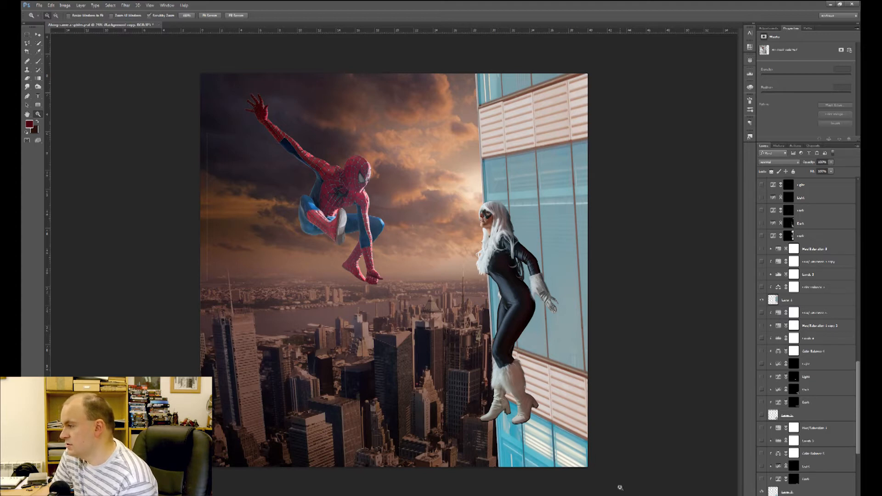
left_click(761, 415)
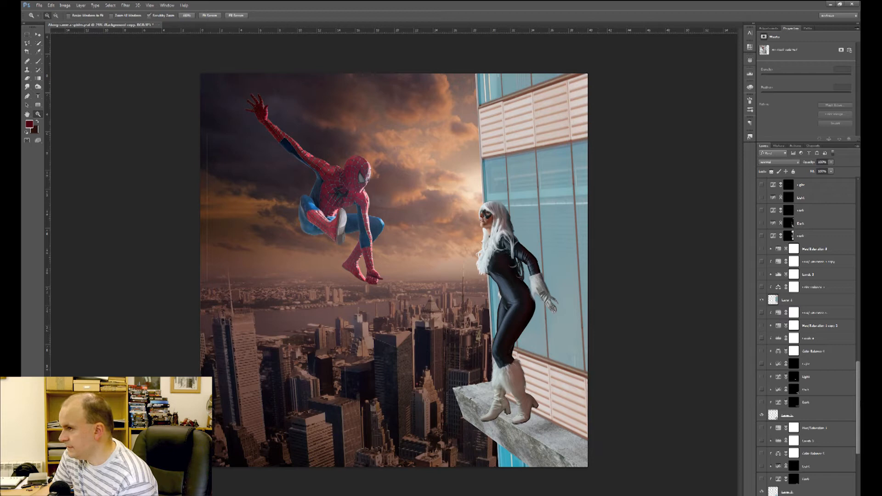
Show the Color Balance, Levels, Hue/Saturation, Light and Dark adjustment layers of both building pieces and the stone ledge.
left_click_drag(857, 406, 858, 407)
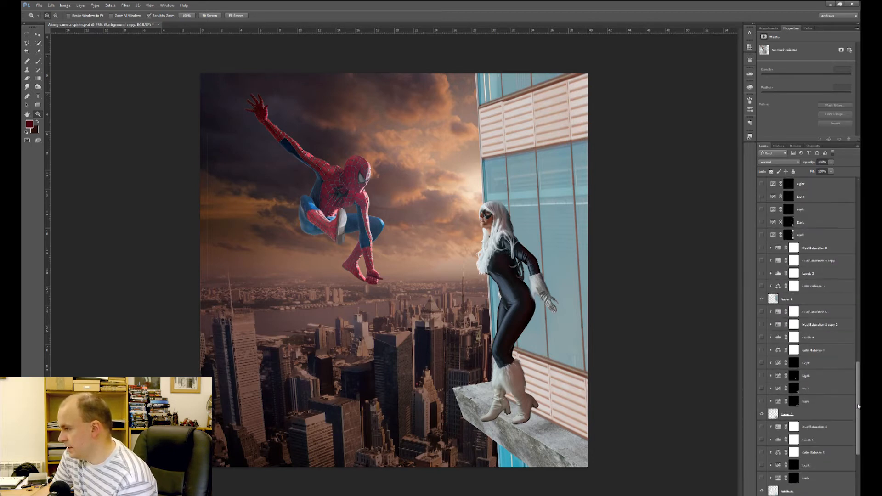
left_click_drag(762, 479, 761, 427)
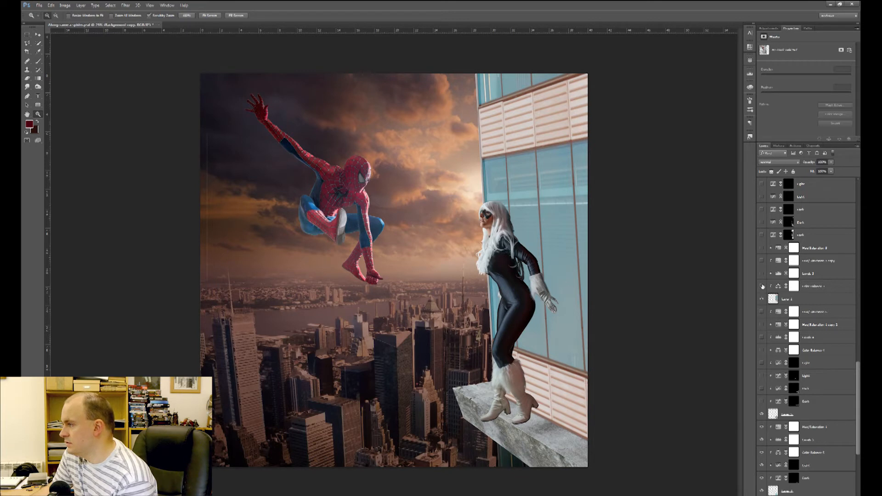
left_click_drag(857, 374, 857, 354)
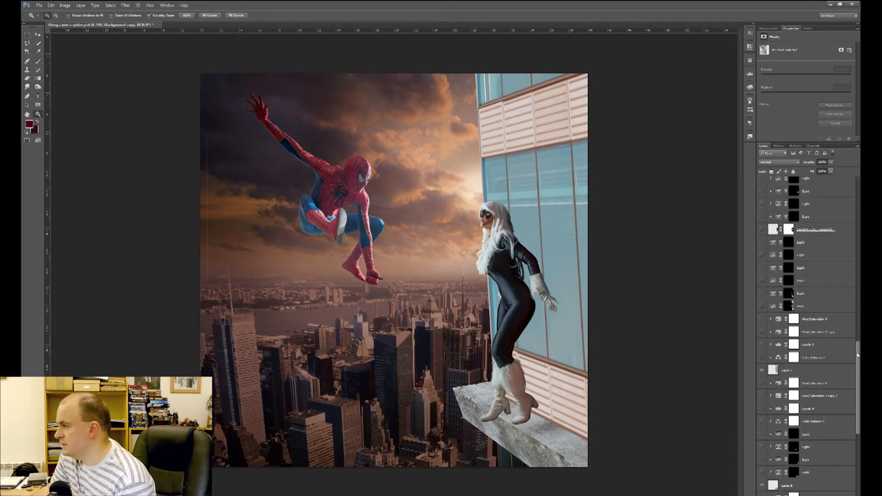
left_click_drag(763, 358, 760, 245)
left_click_drag(761, 318, 761, 334)
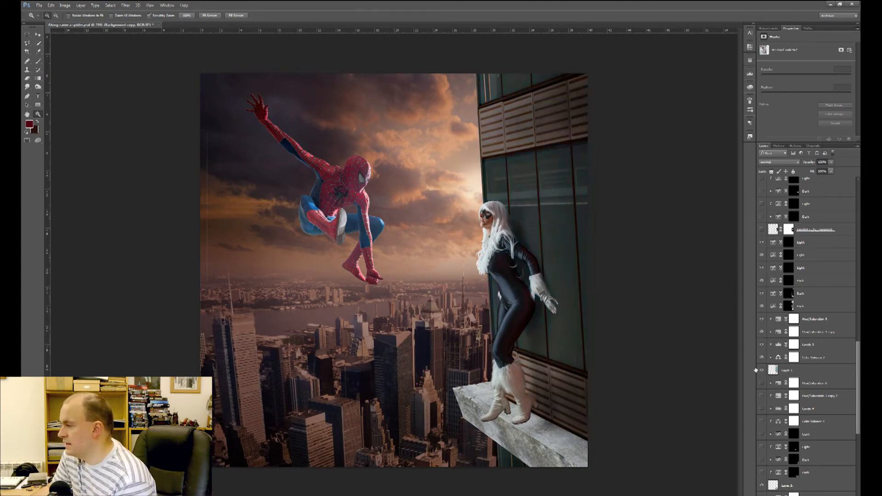
left_click_drag(762, 472, 762, 383)
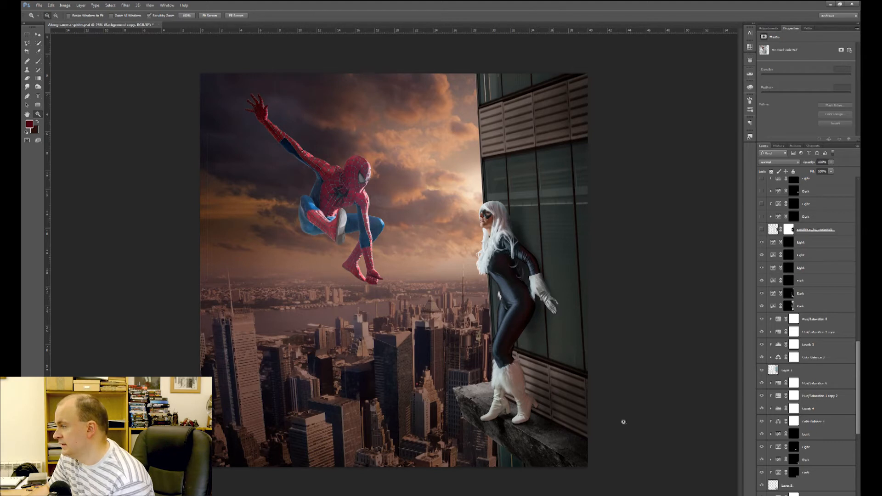
Show the broken glass hole beside the woman, its clipped Light and Dark adjustments and the Levels layer above them.
left_click_drag(859, 394, 858, 340)
left_click(762, 414)
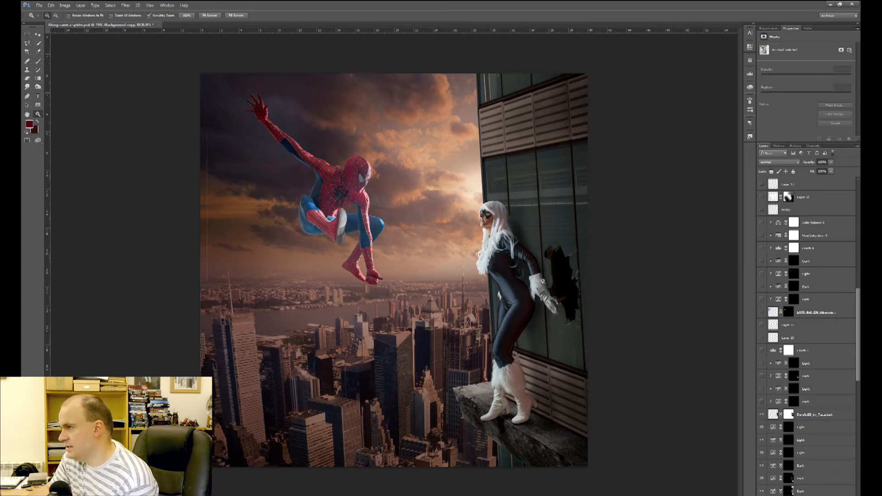
left_click(761, 401)
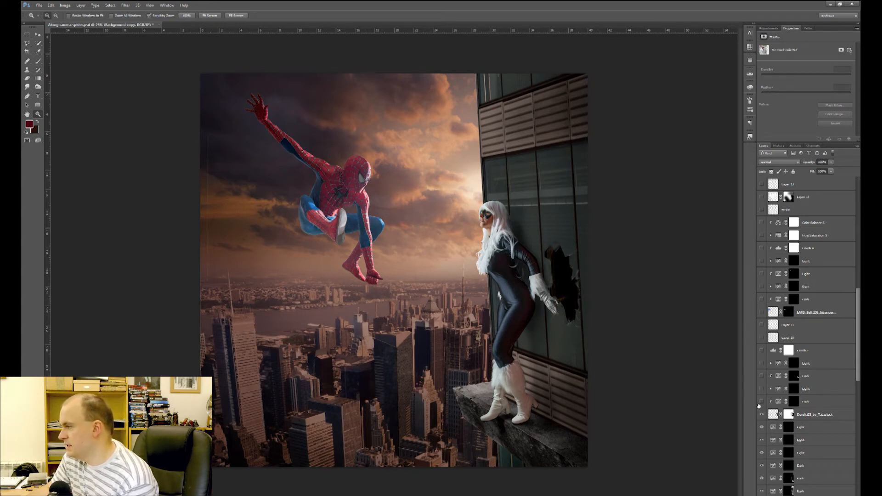
left_click(761, 351)
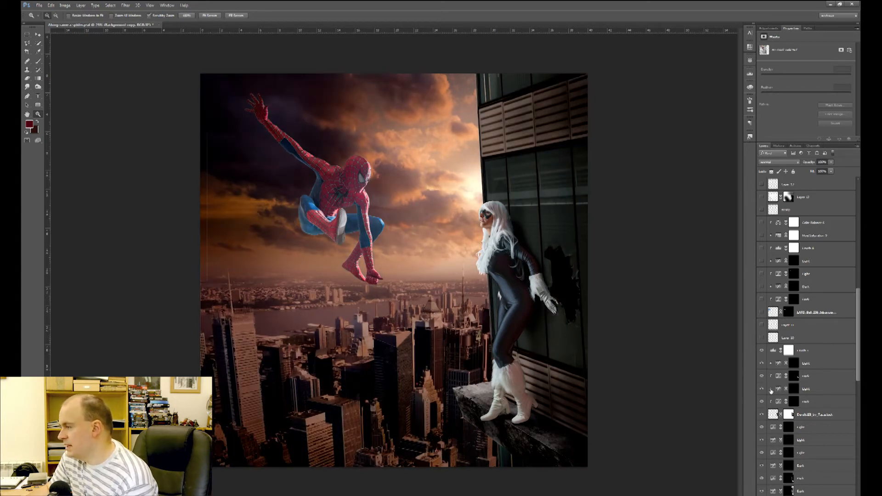
Show the helicopter layer, the two layers directly beneath it, and all of its clipped tone and color adjustments.
scroll(855, 385, "up", 3)
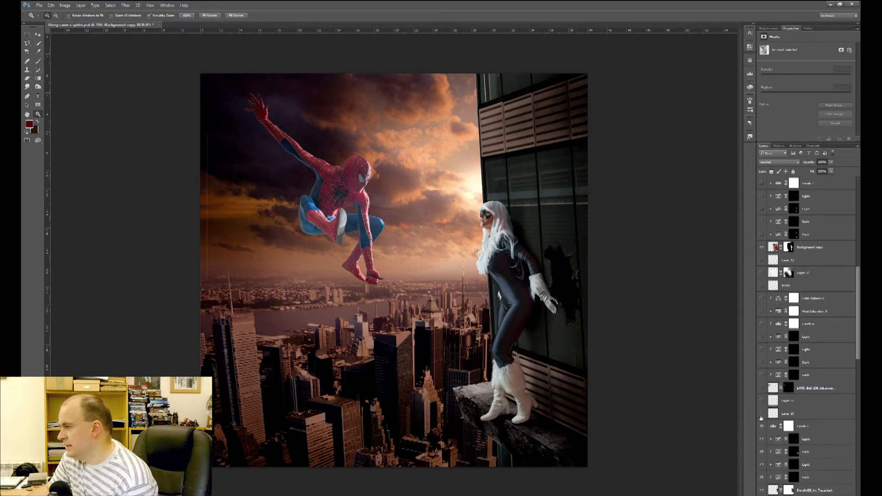
left_click(763, 402)
left_click(761, 414)
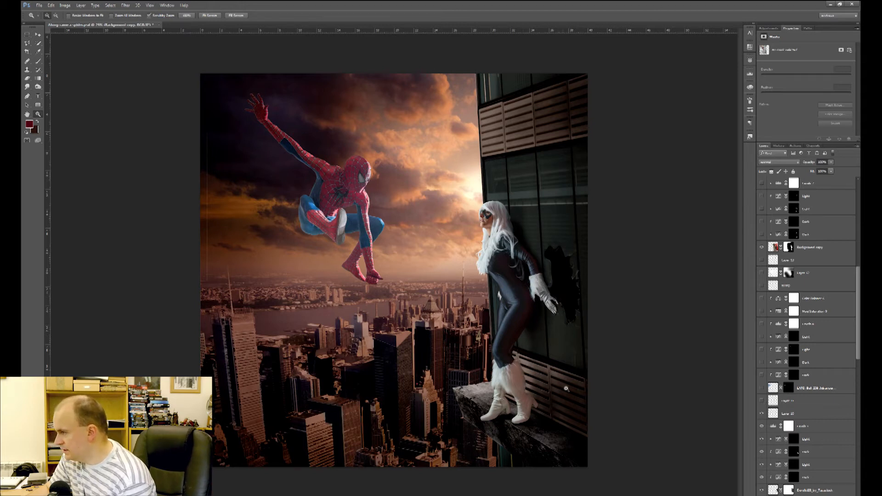
left_click(761, 388)
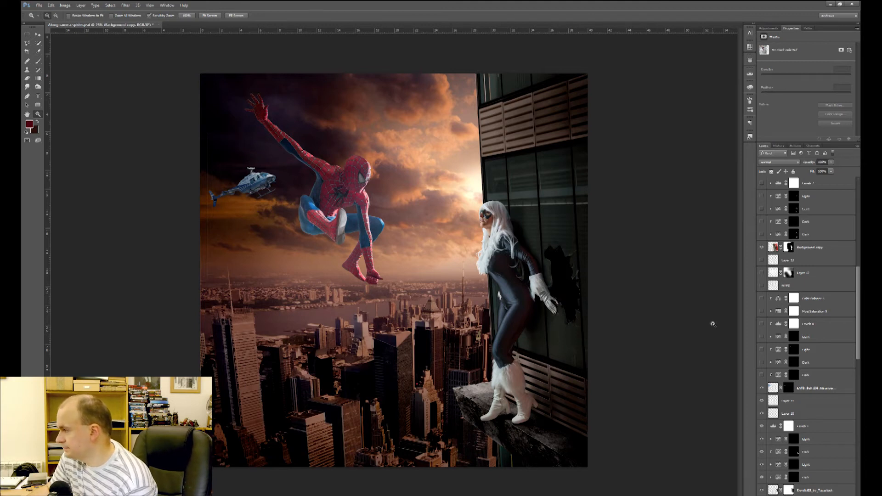
left_click_drag(761, 376, 762, 300)
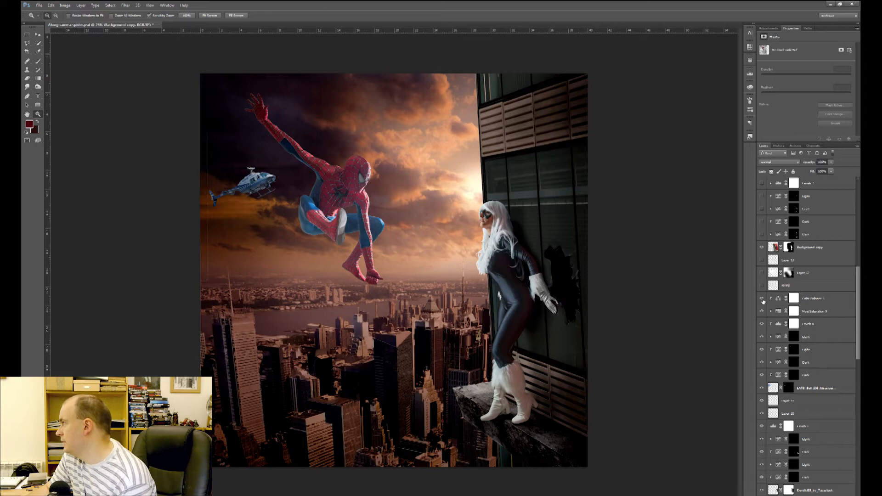
left_click(761, 299)
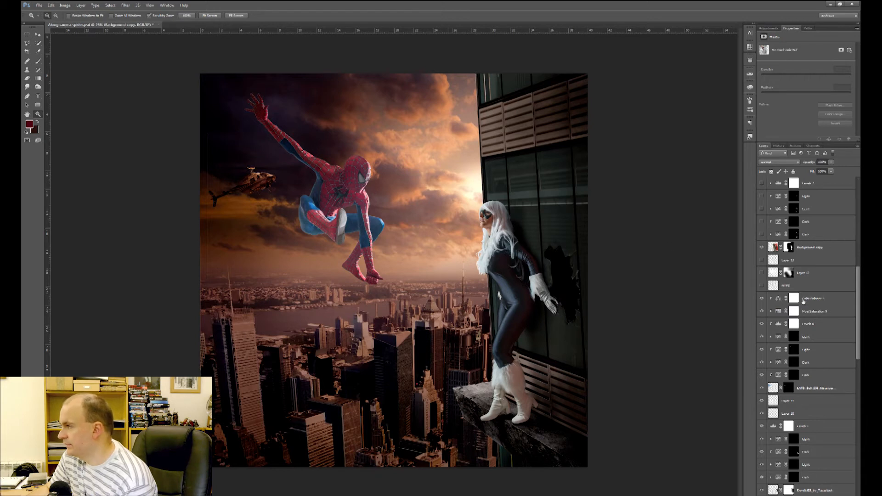
Show the masked searchlight beam layer and the bright lamp glow layer in front of the helicopter.
scroll(855, 297, "up", 3)
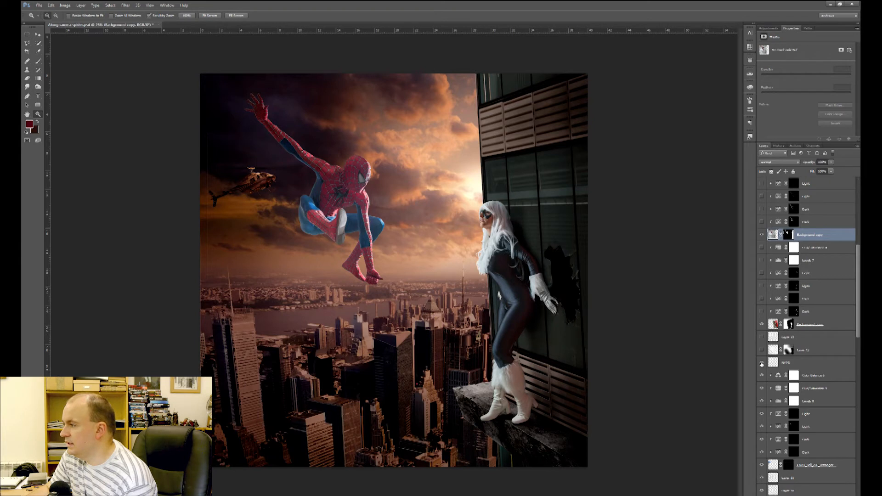
left_click(761, 349)
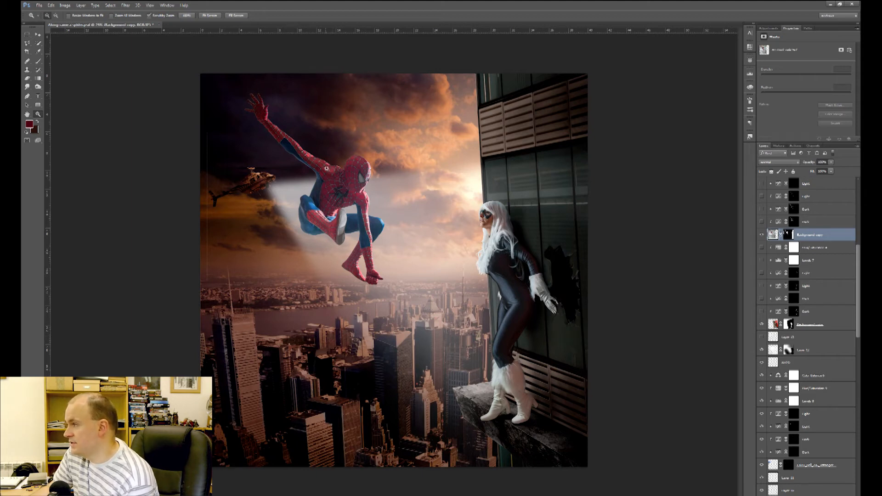
left_click(761, 338)
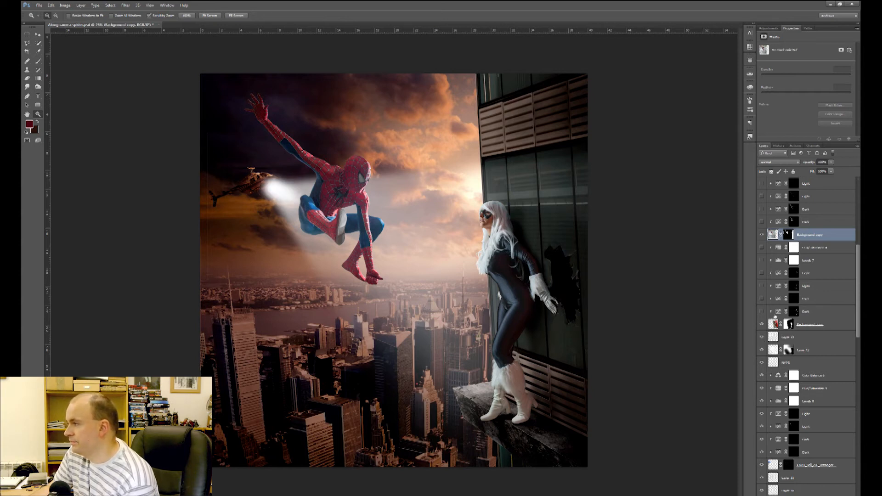
Show all clipped Light, Dark, Levels, Hue/Saturation and Color Balance adjustments belonging to the Black Cat and Spider-Man cutouts.
left_click_drag(761, 311, 762, 248)
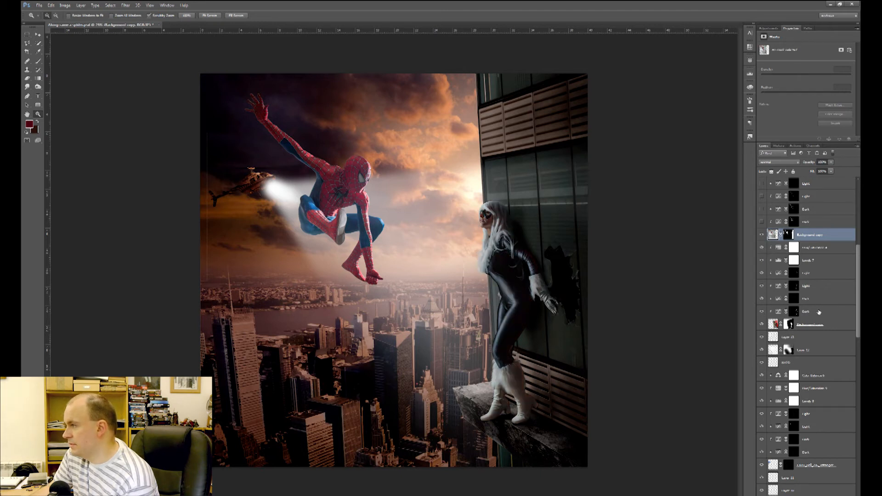
left_click_drag(858, 313, 857, 251)
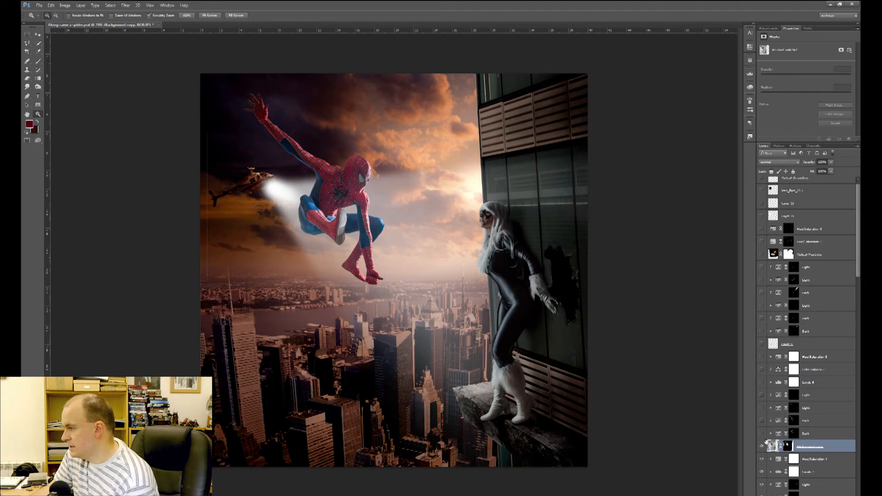
left_click_drag(766, 434, 762, 347)
Show the web line layer running from Spider-Man's hand to the building, plus its clipped Light and Dark adjustments.
left_click(762, 344)
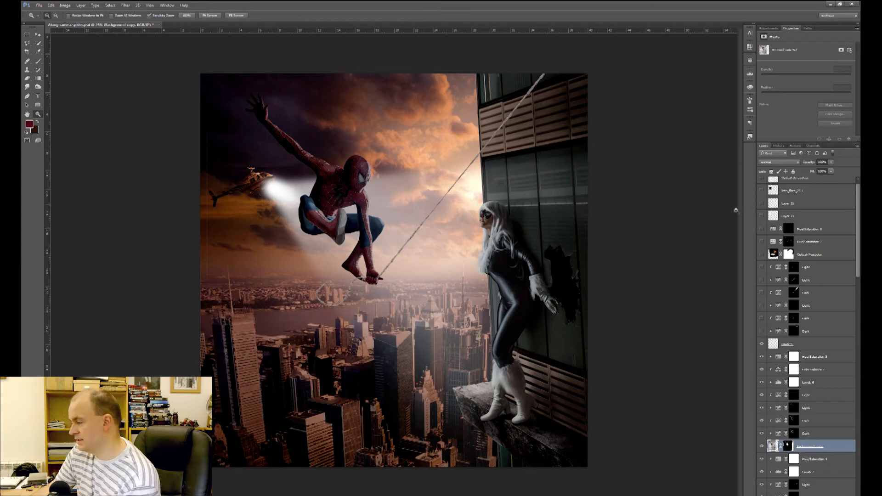
left_click_drag(760, 332, 762, 274)
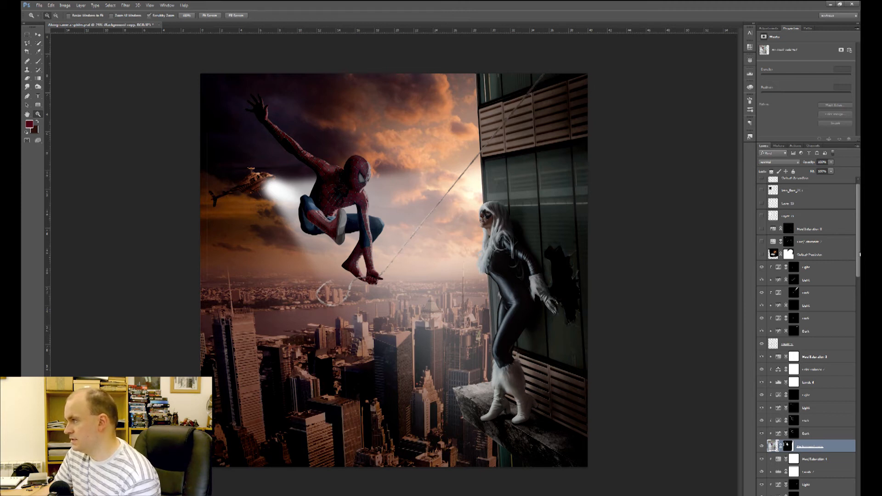
Show the masked sun flare layer at the building's edge and the two masked Hue/Saturation layers directly above it.
scroll(859, 254, "up", 1)
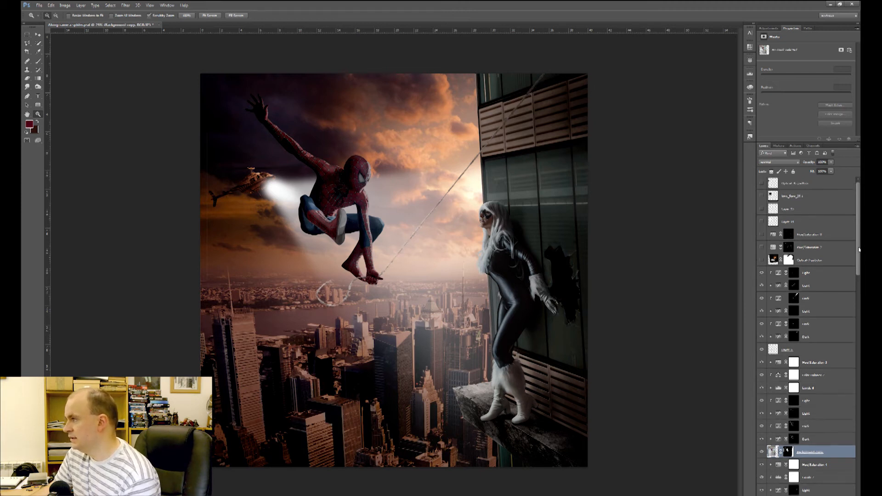
left_click(762, 261)
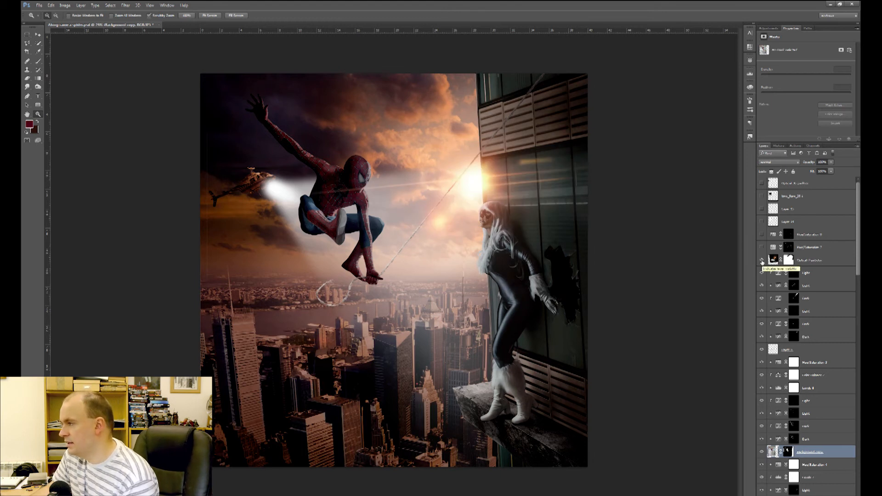
left_click(761, 248)
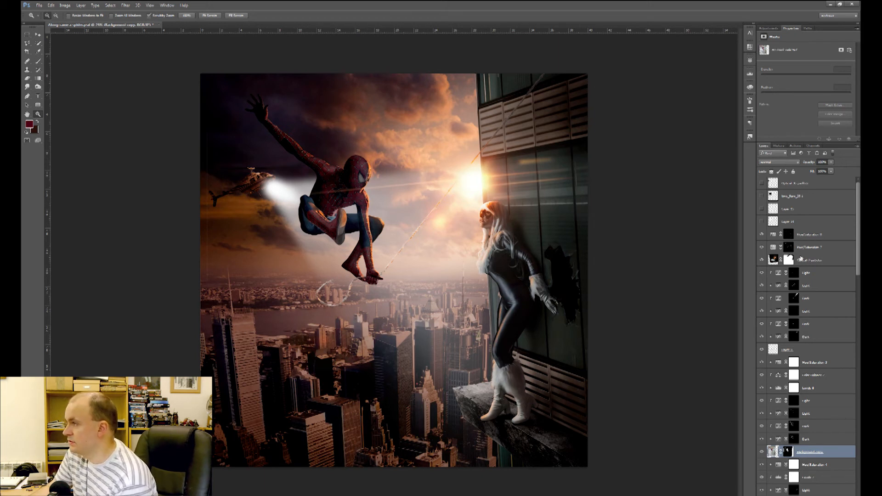
Show the two highlight layers above the Hue/Saturation adjustments and the top two flare layers, including the helicopter's red tail light.
left_click(761, 222)
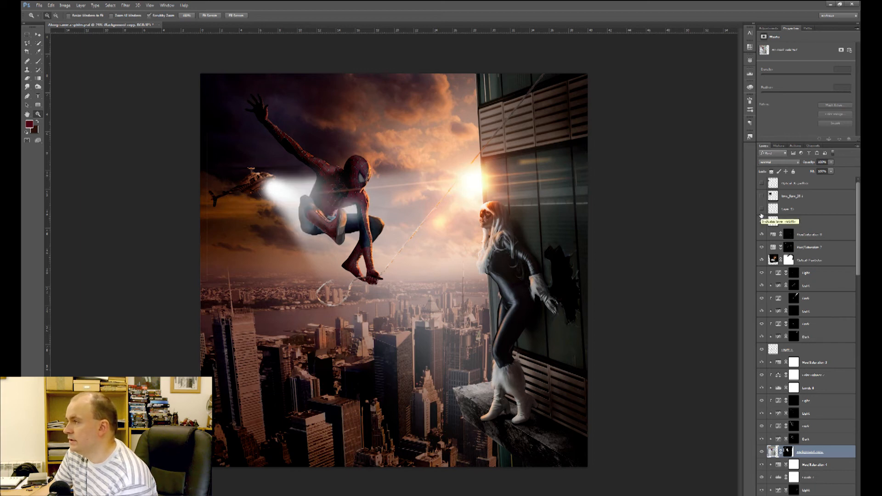
left_click(761, 210)
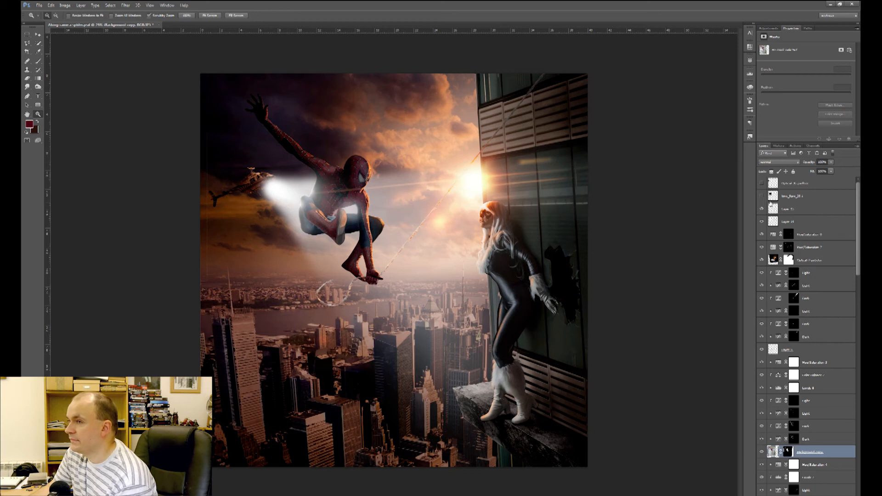
left_click(761, 184)
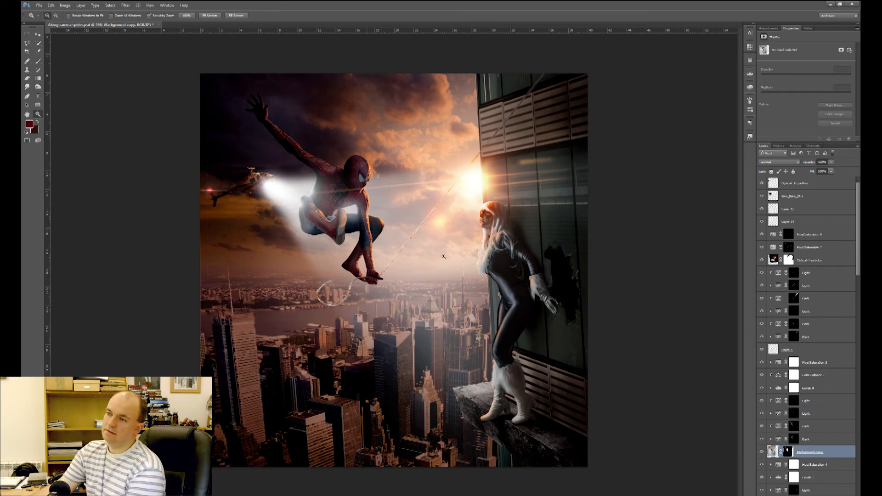